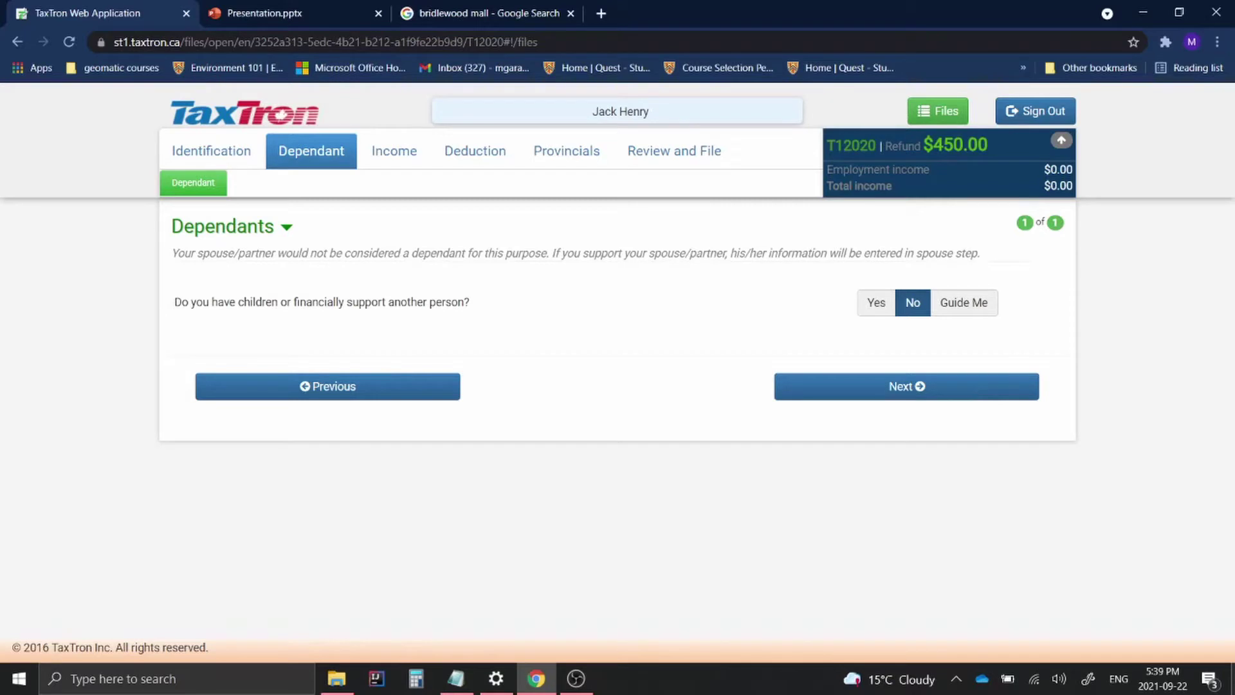
On the Dependants step, answer Yes to having children or supporting another person.
click(872, 308)
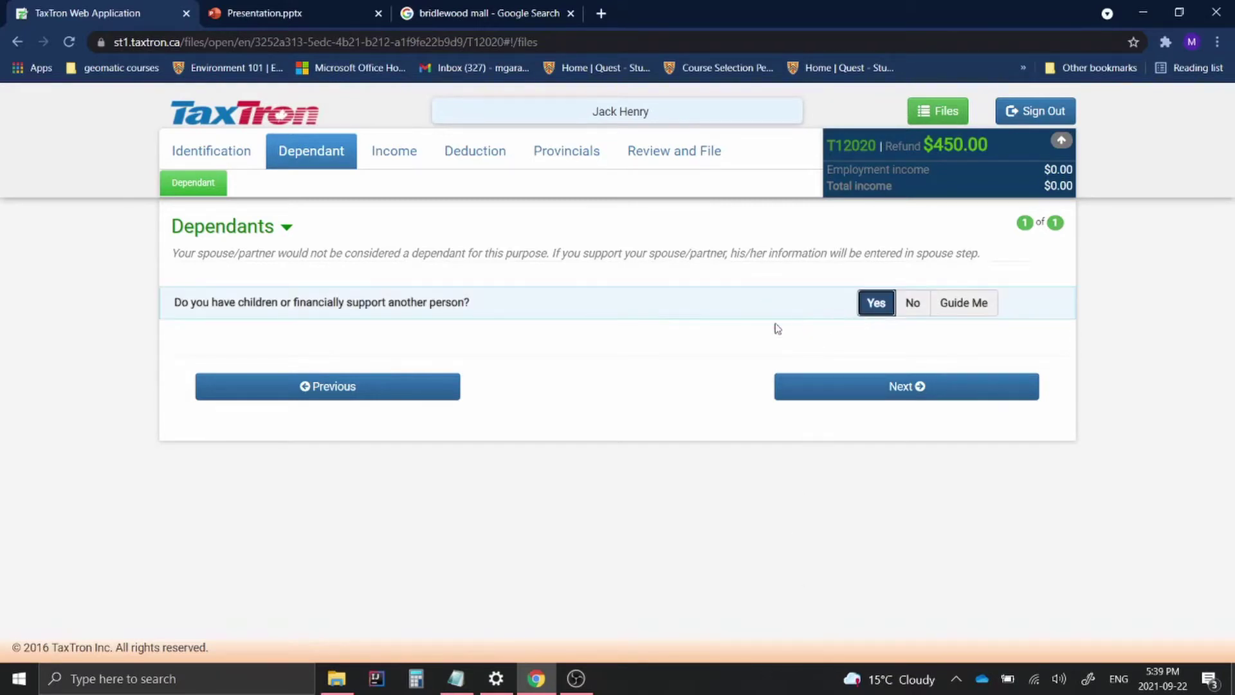
Enter the dependant's first and last name, birth date 2007/01/01 and their SIN.
click(828, 389)
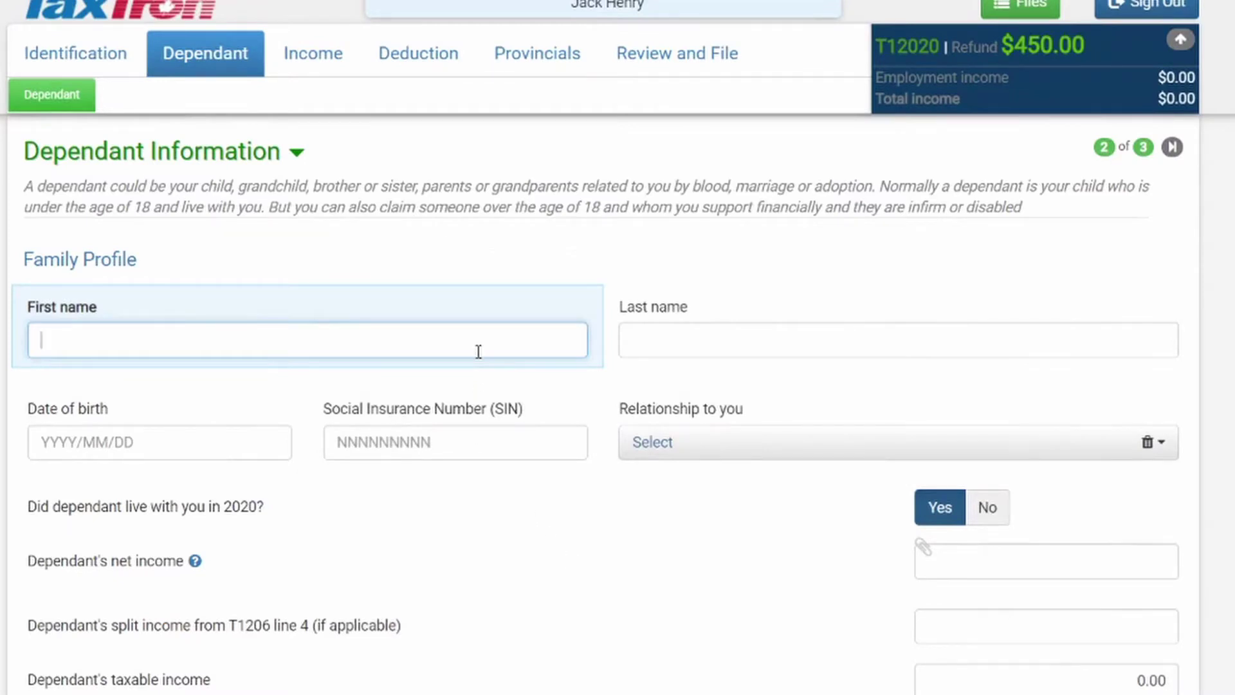
text(Charlie)
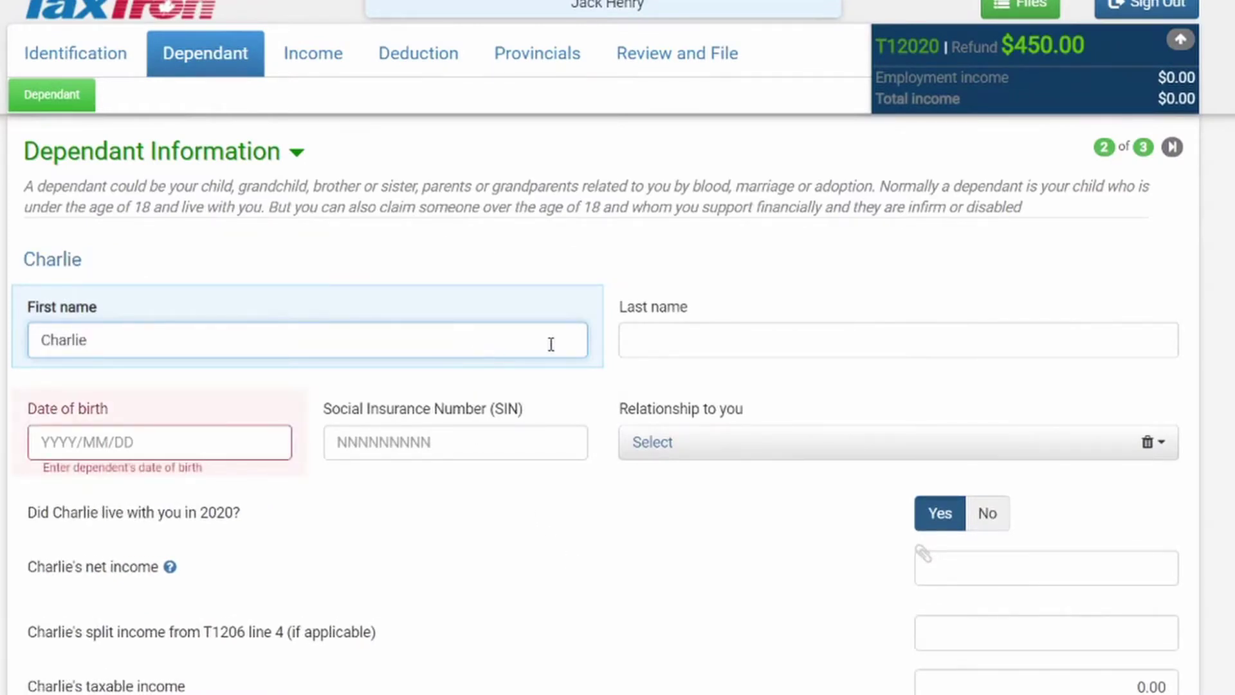
click(661, 348)
text(Henry)
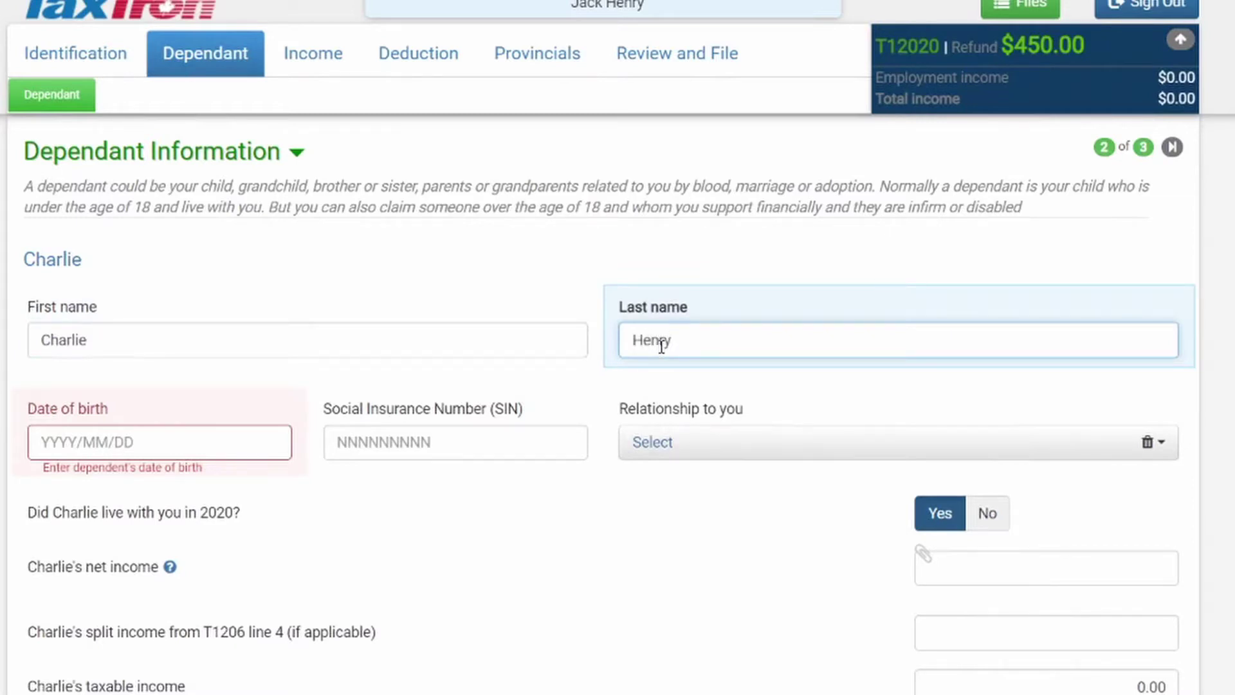
click(64, 443)
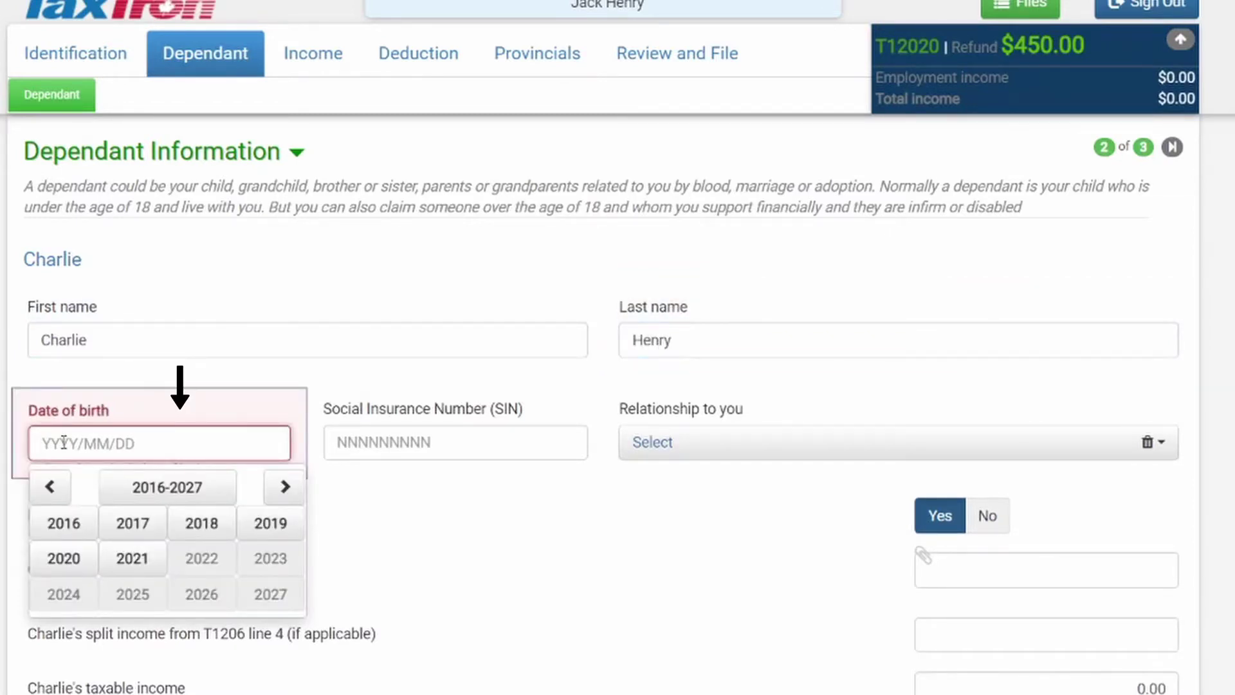
text(200)
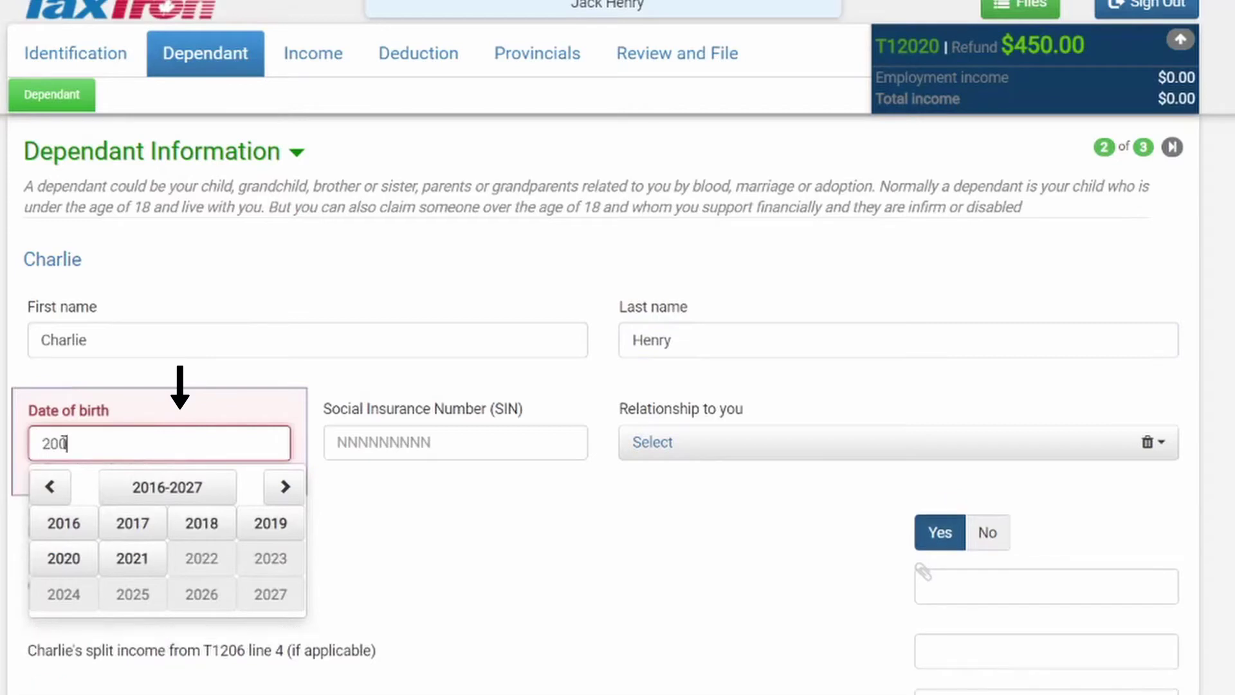
text(7/01/01)
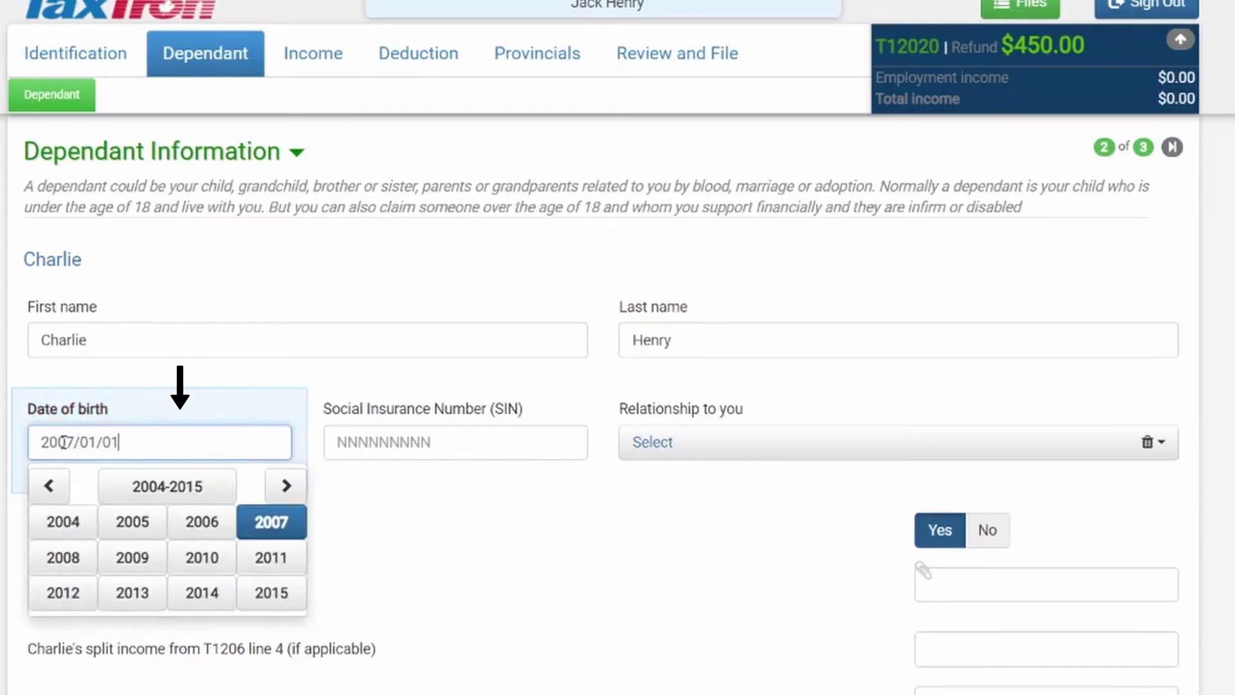
click(377, 443)
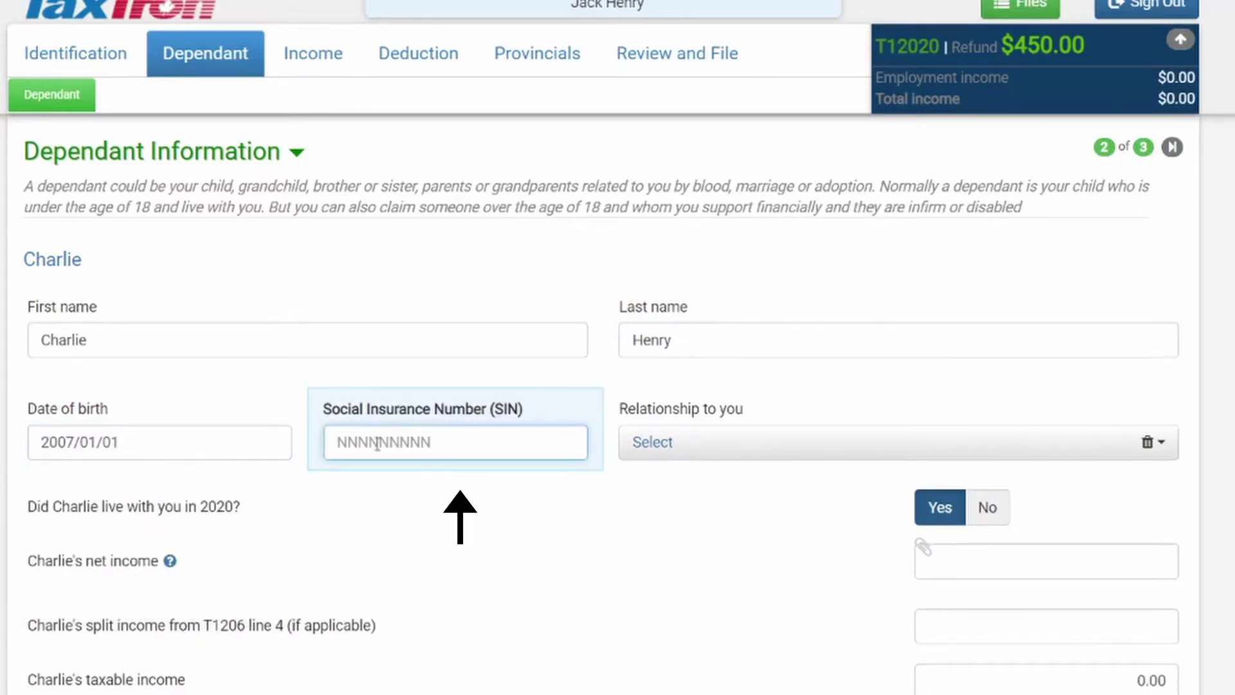
text(12)
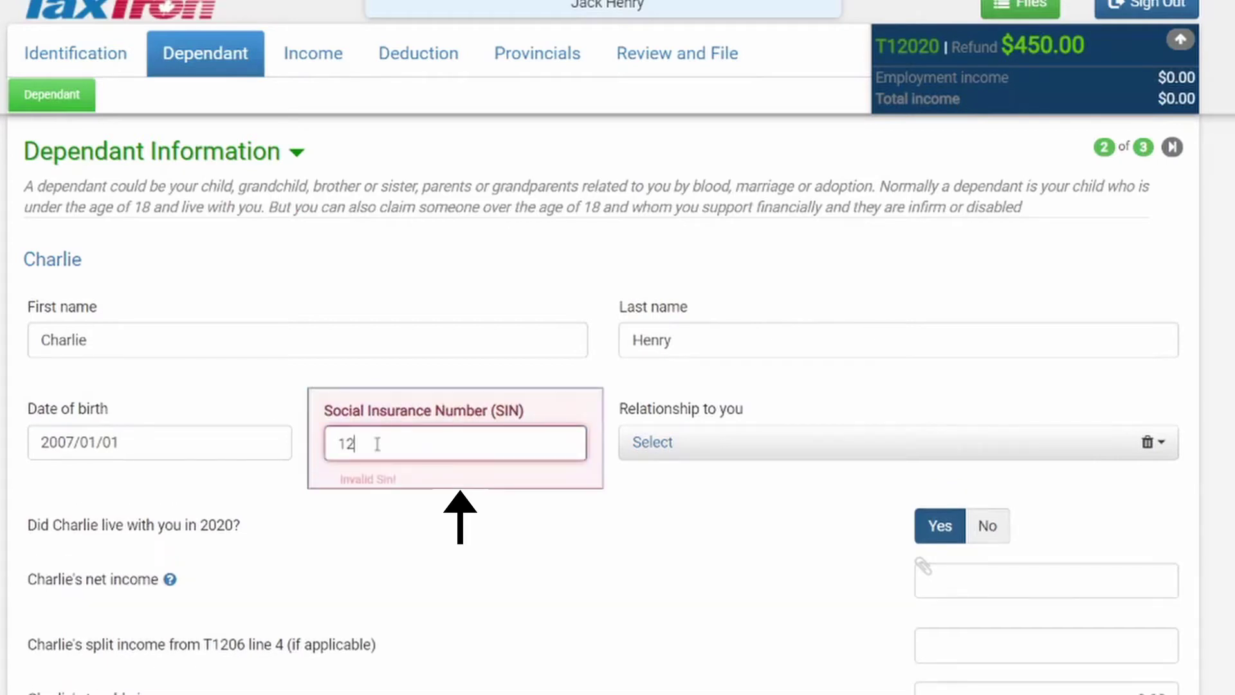
text(34567)
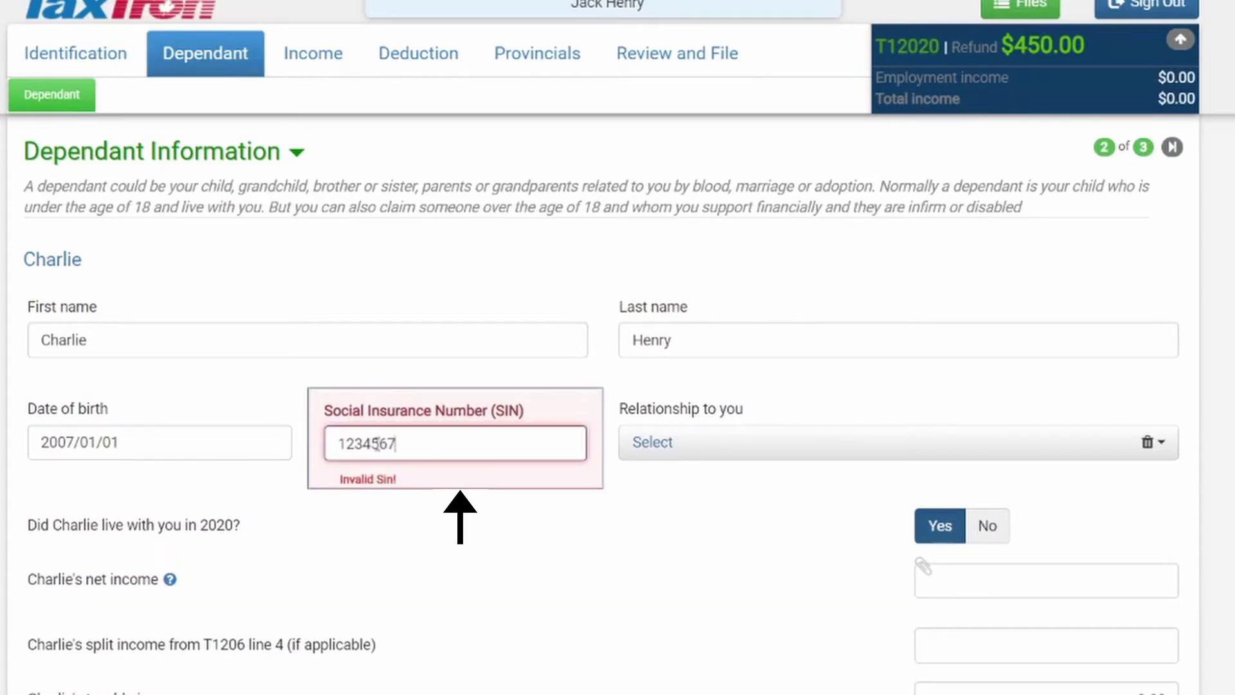
text(82)
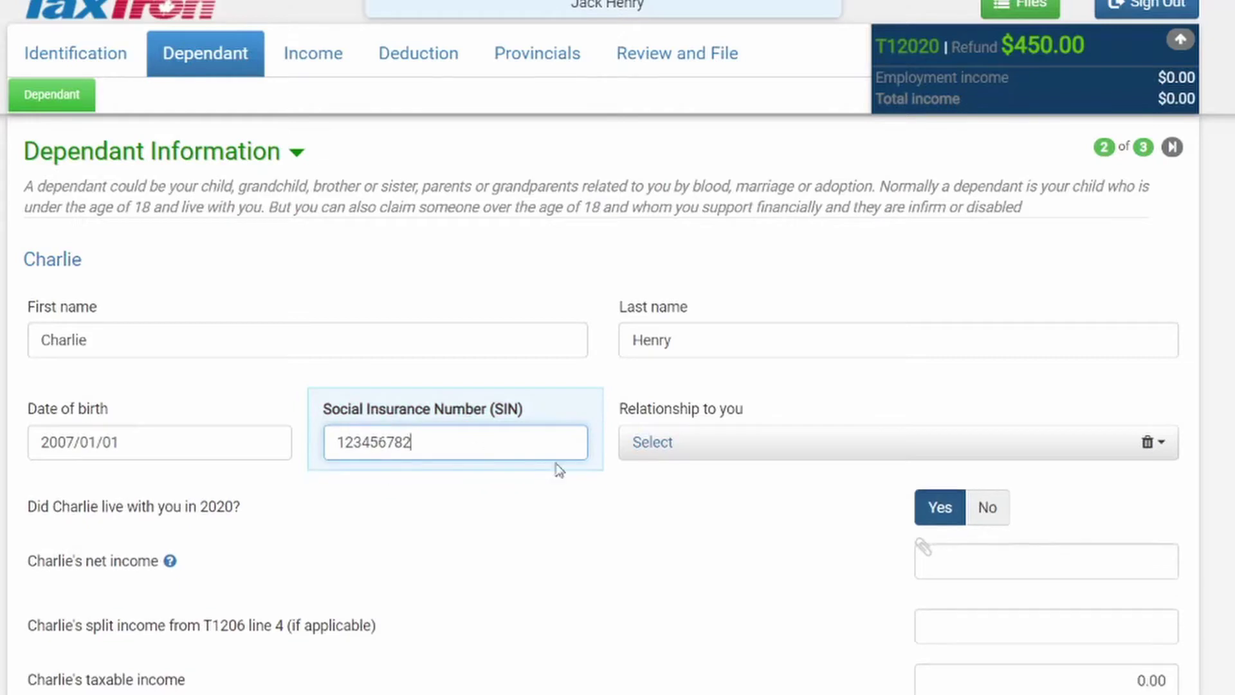
Set the dependant's relationship to Son.
click(657, 455)
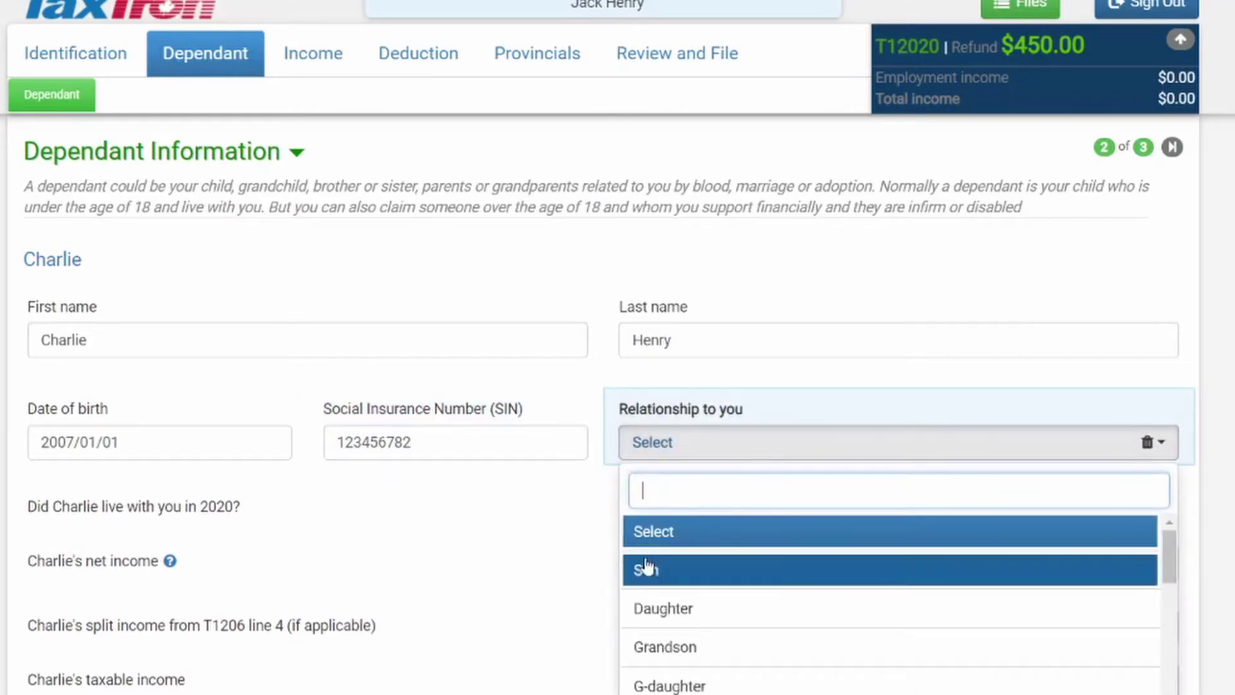
click(650, 570)
scroll(560, 502, down, 2)
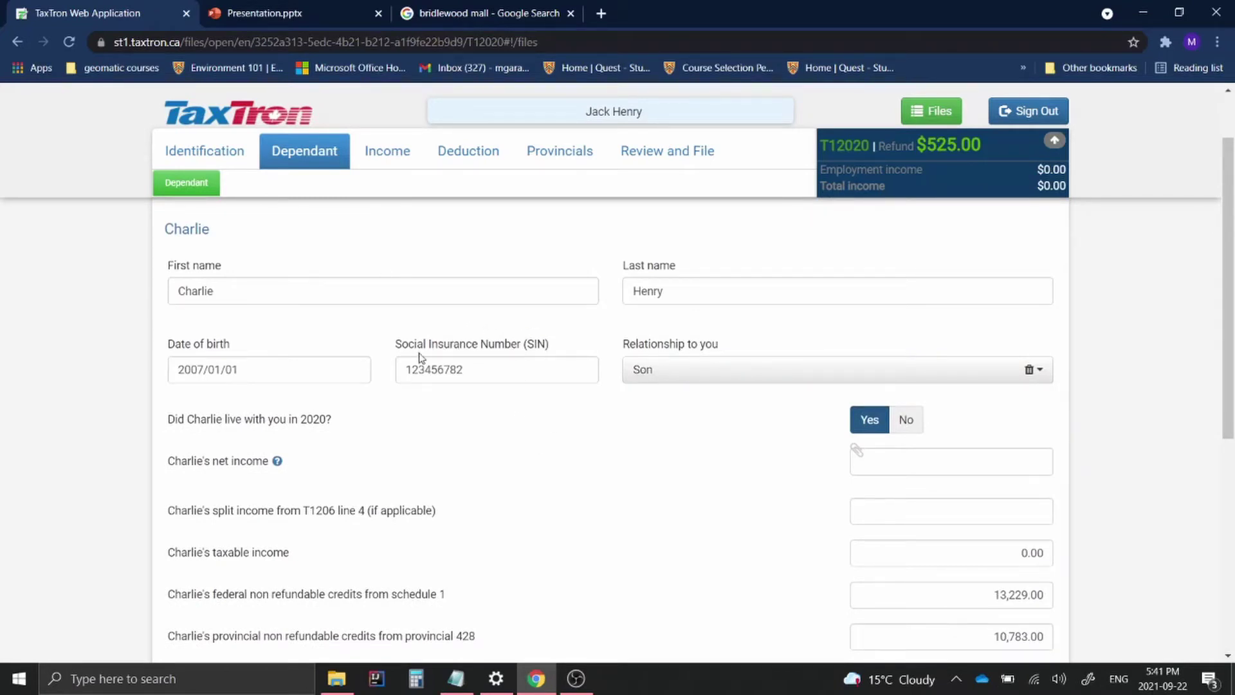
Enter 0 as the dependant son's net income.
scroll(508, 347, down, 1)
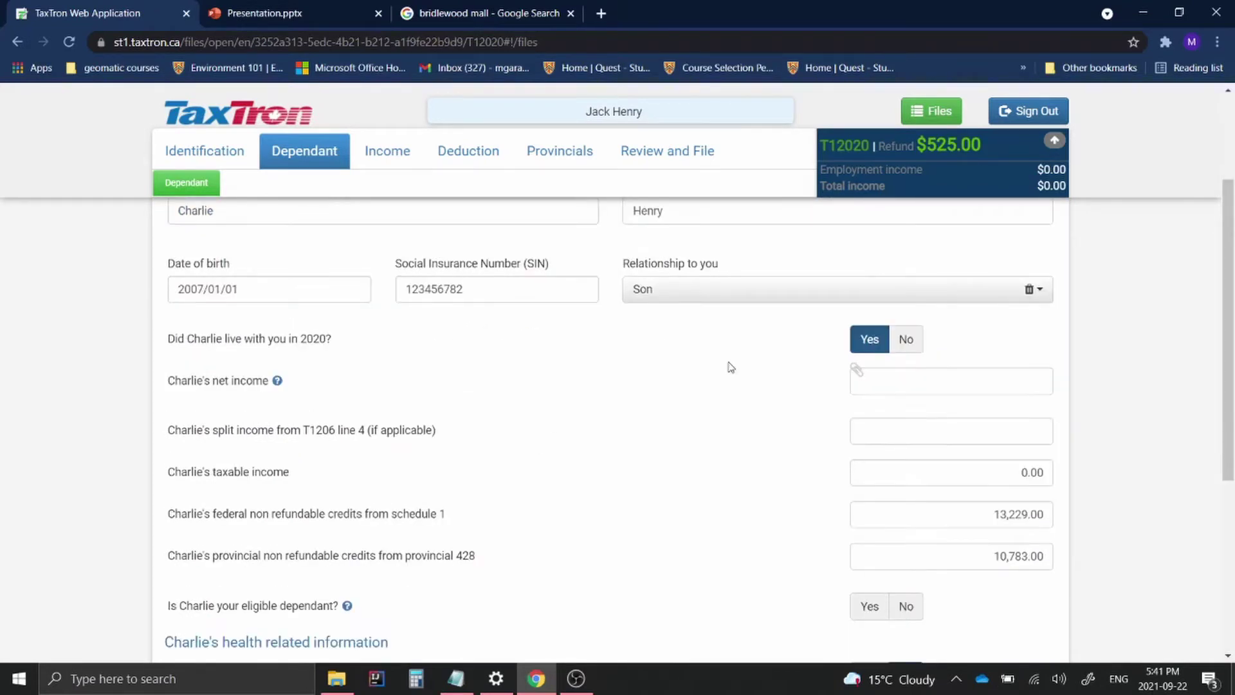
scroll(730, 368, up, 1)
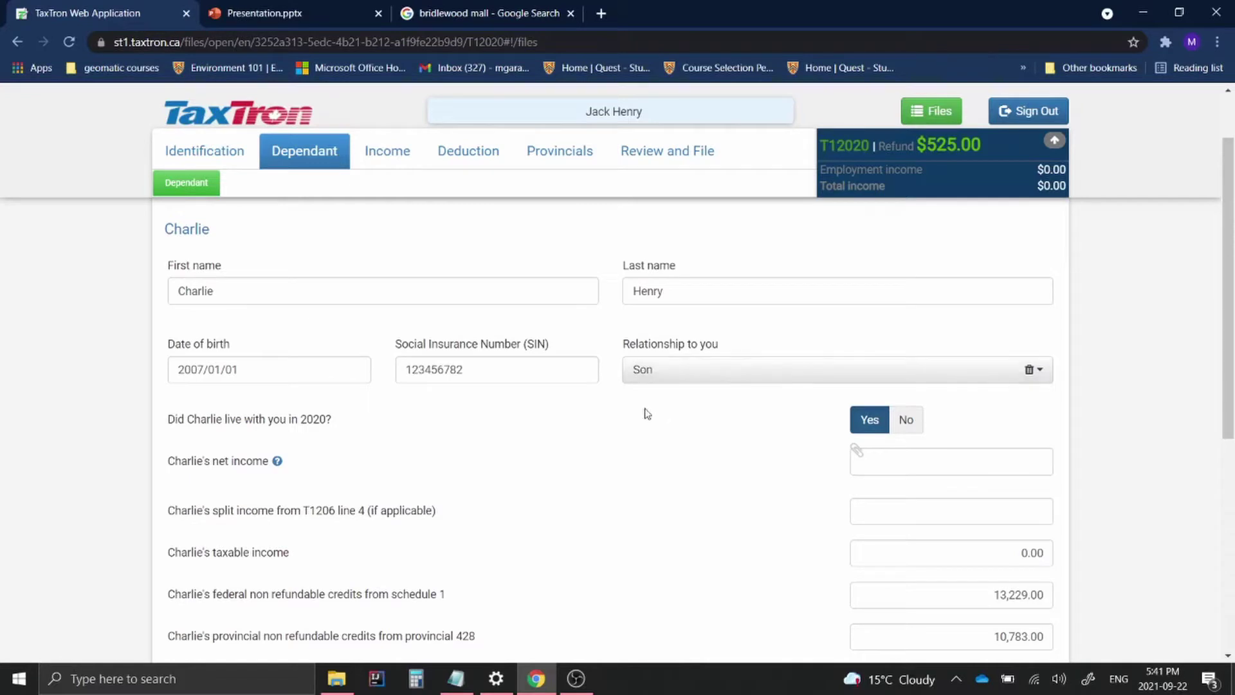
scroll(641, 430, down, 1)
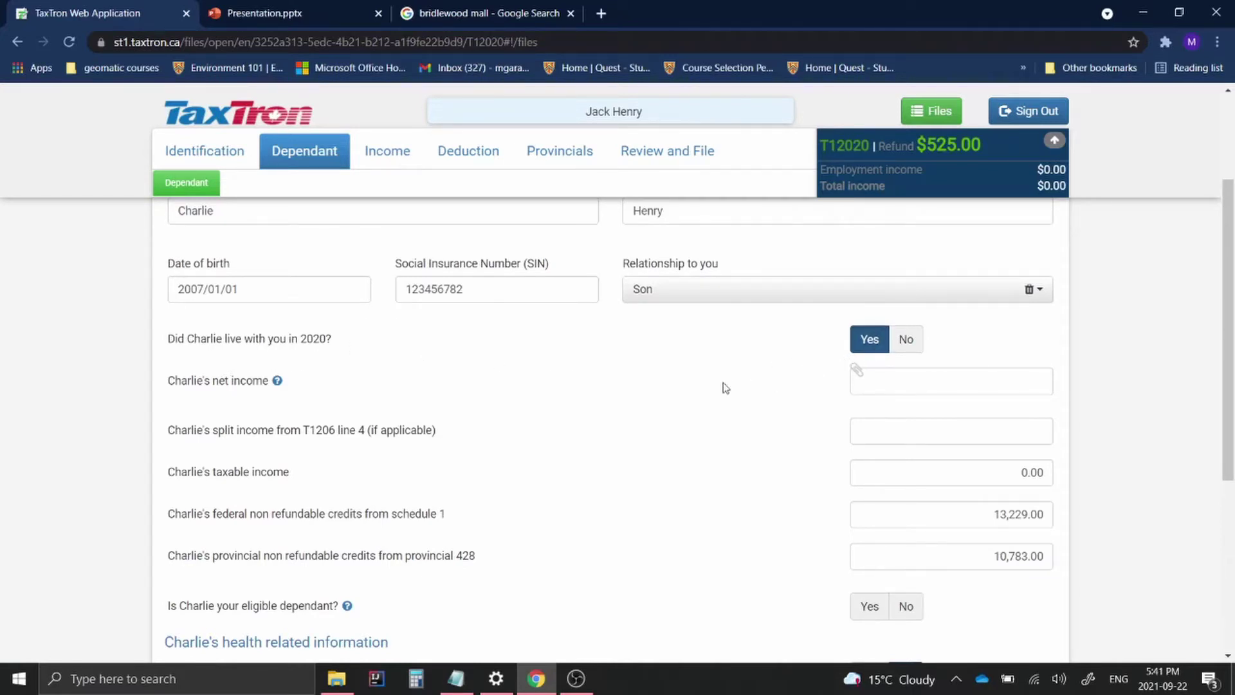
scroll(682, 389, down, 1)
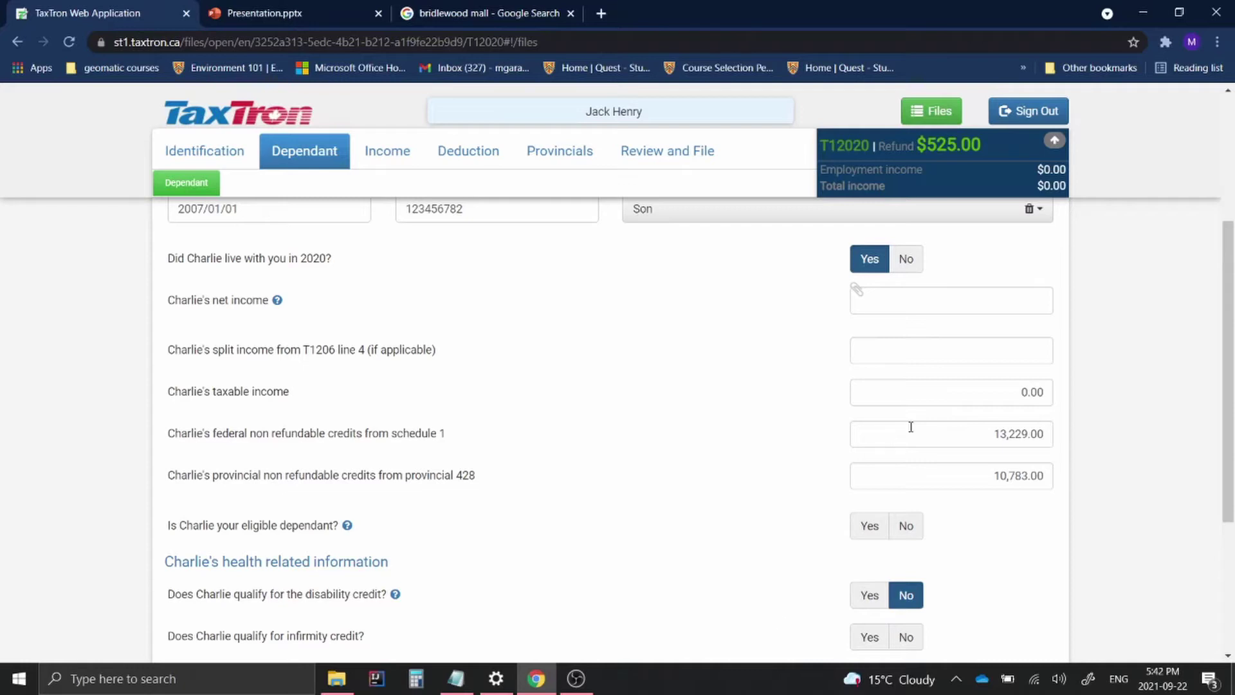
click(936, 289)
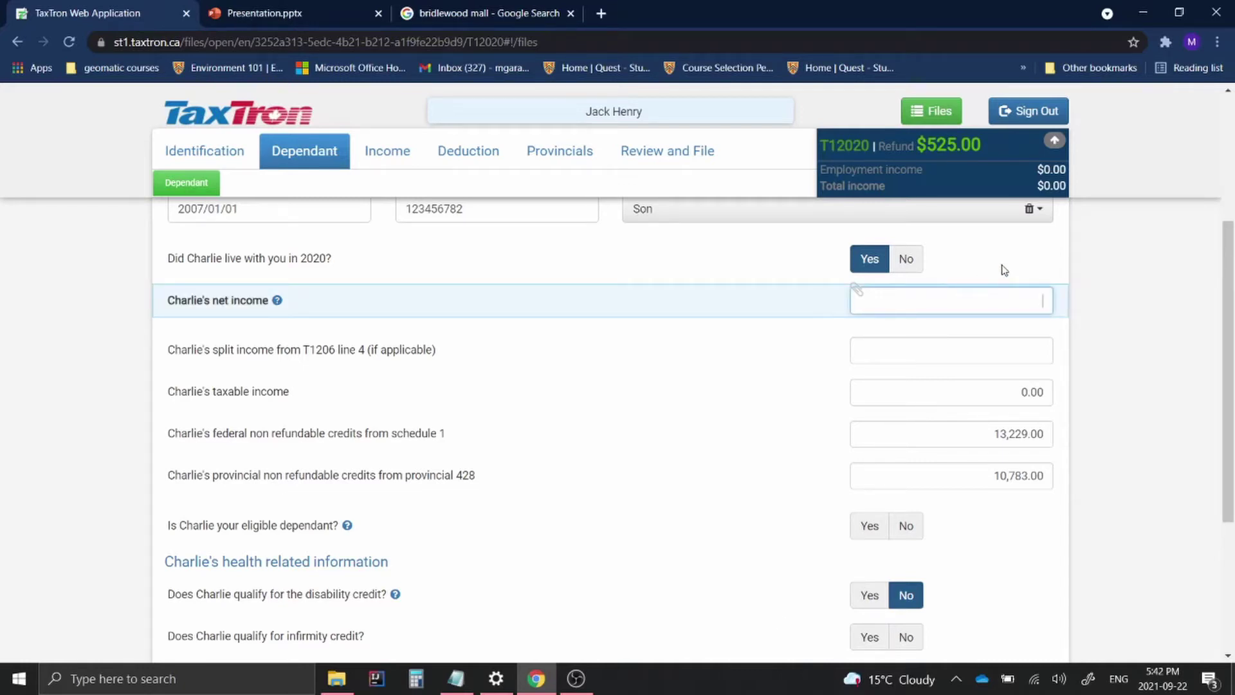
text(0)
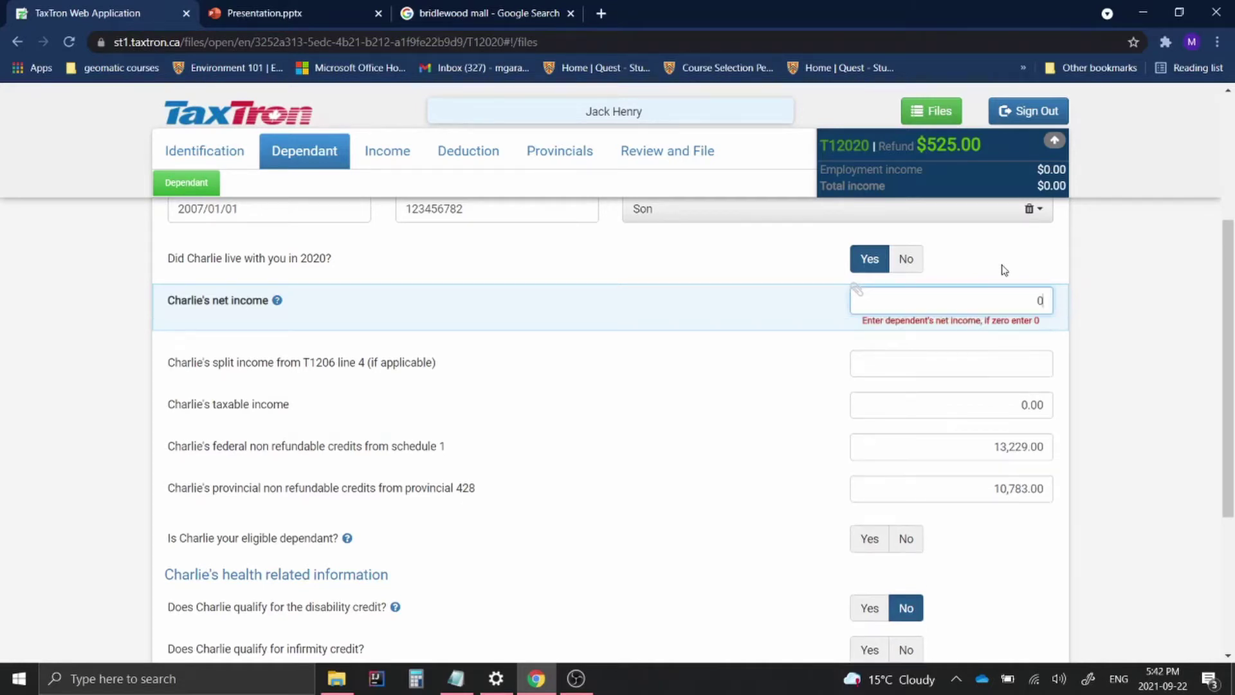
click(1004, 270)
scroll(687, 325, down, 4)
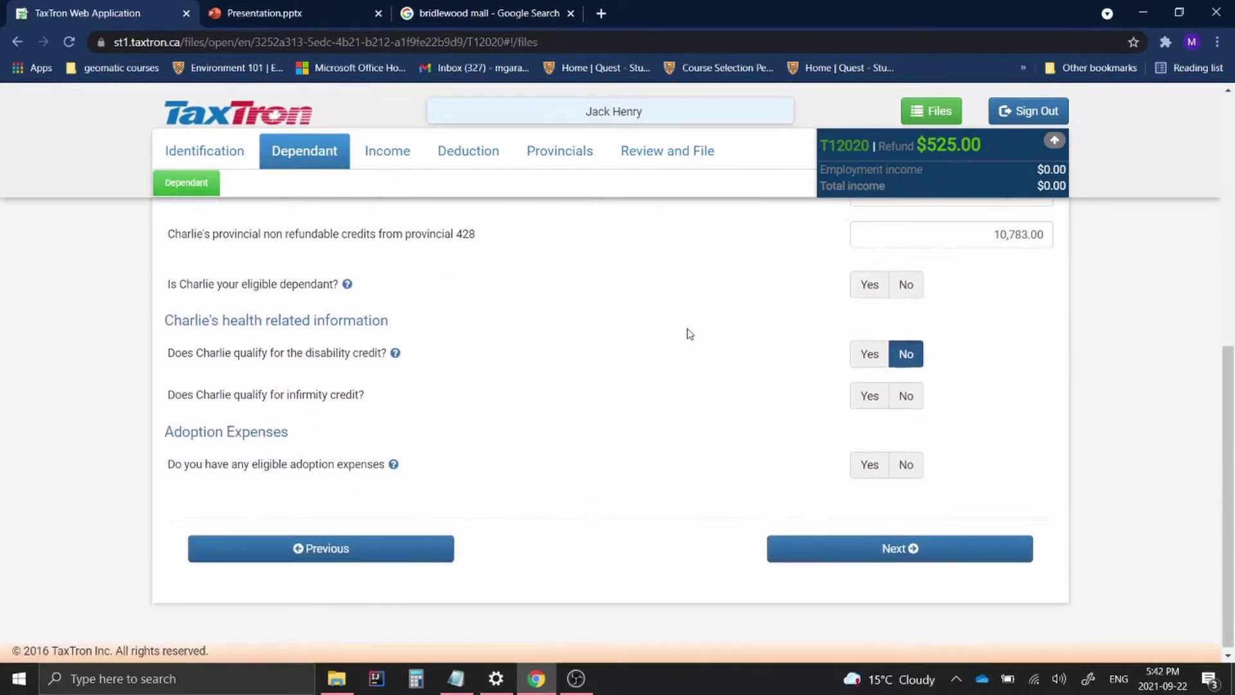
Continue through the Dependant Summary to the Child care information page.
click(827, 548)
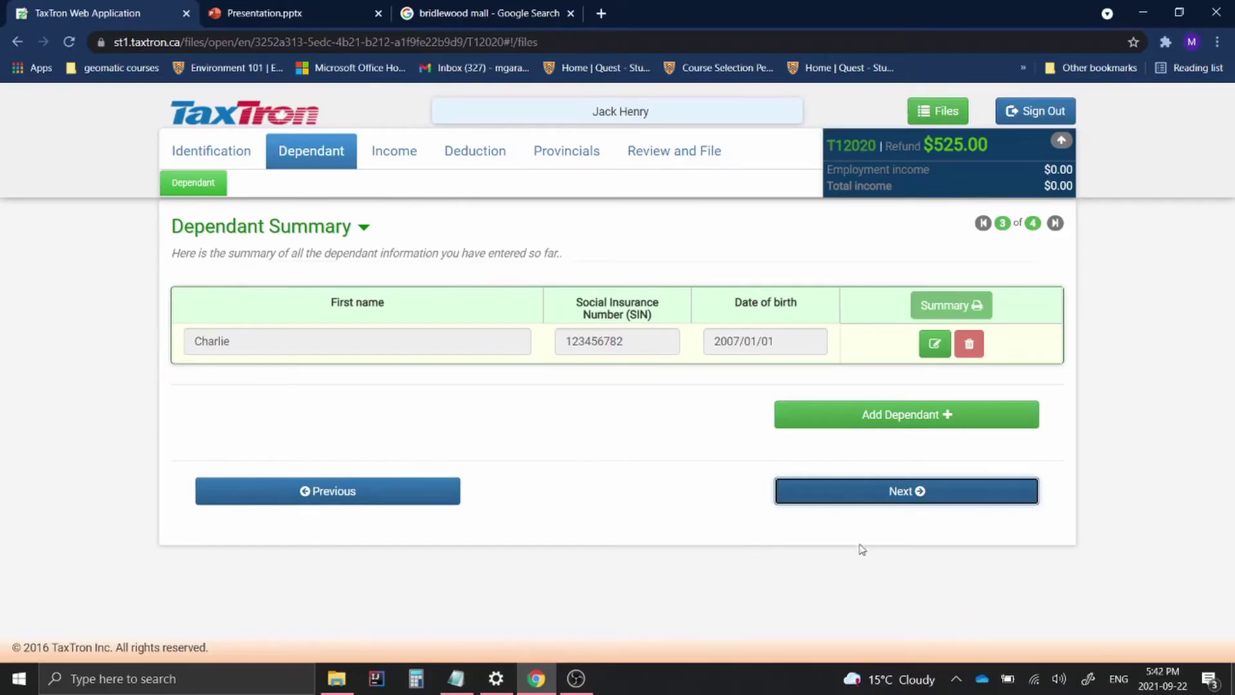
click(859, 499)
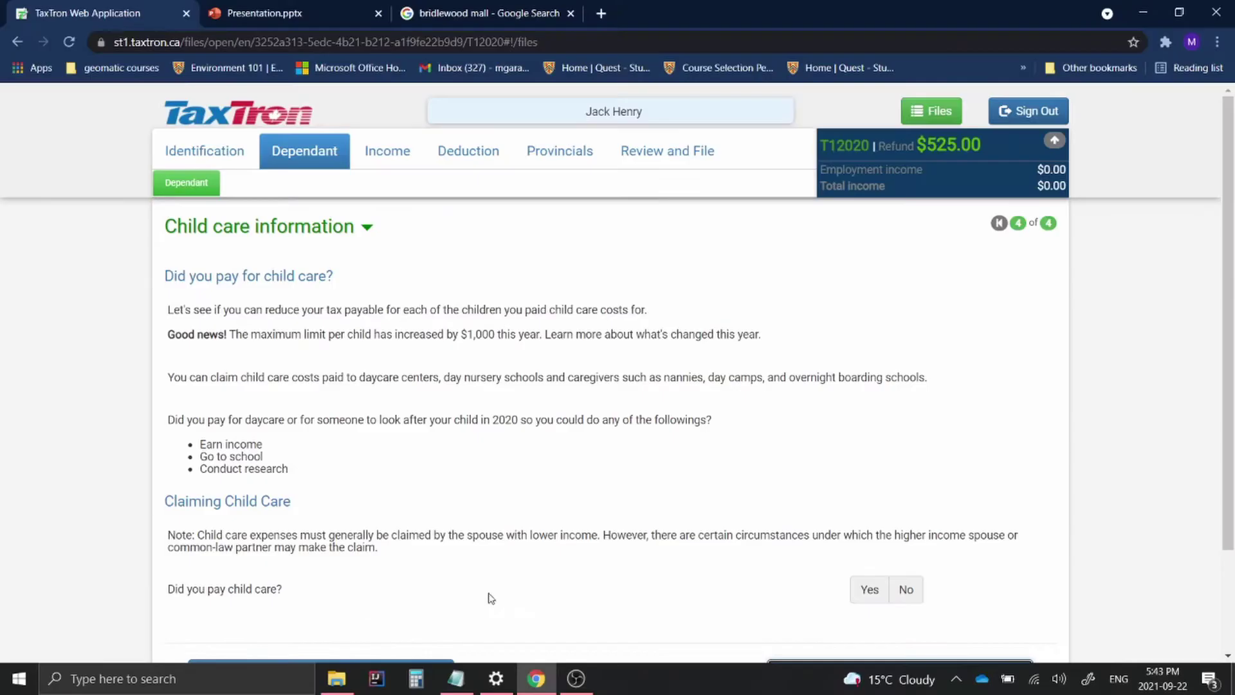
Answer Yes to 'Did you pay child care?' and continue to the expenses form.
click(866, 592)
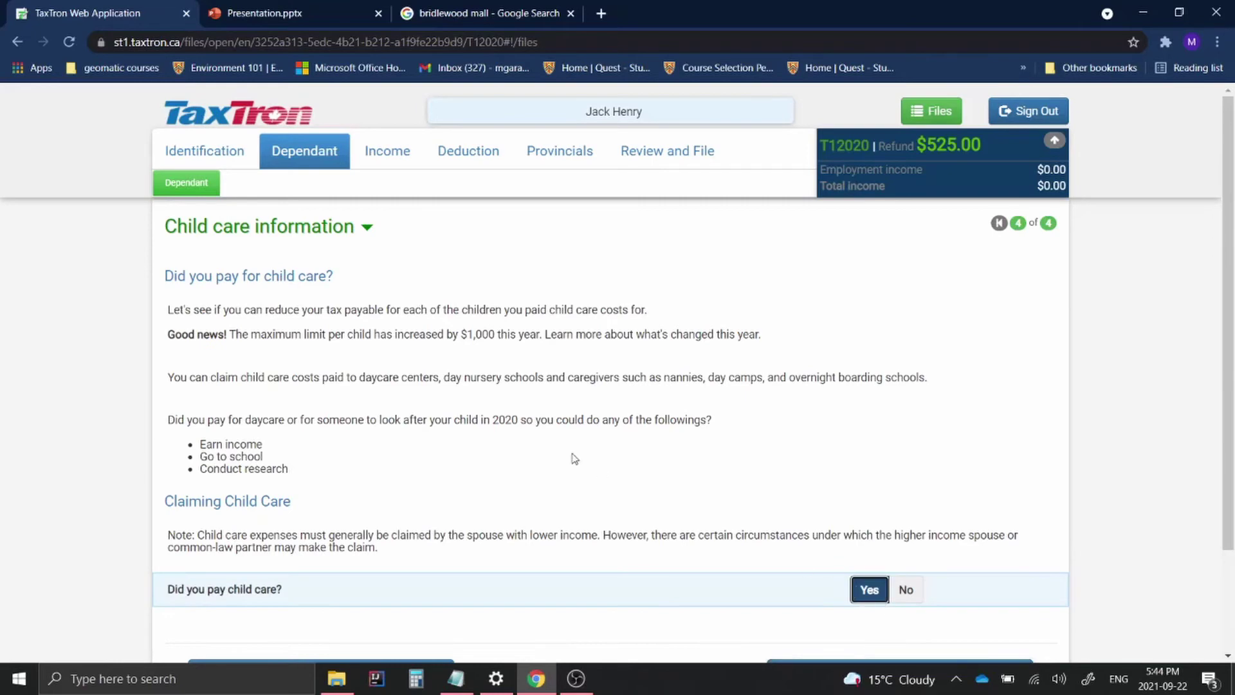
scroll(570, 457, down, 2)
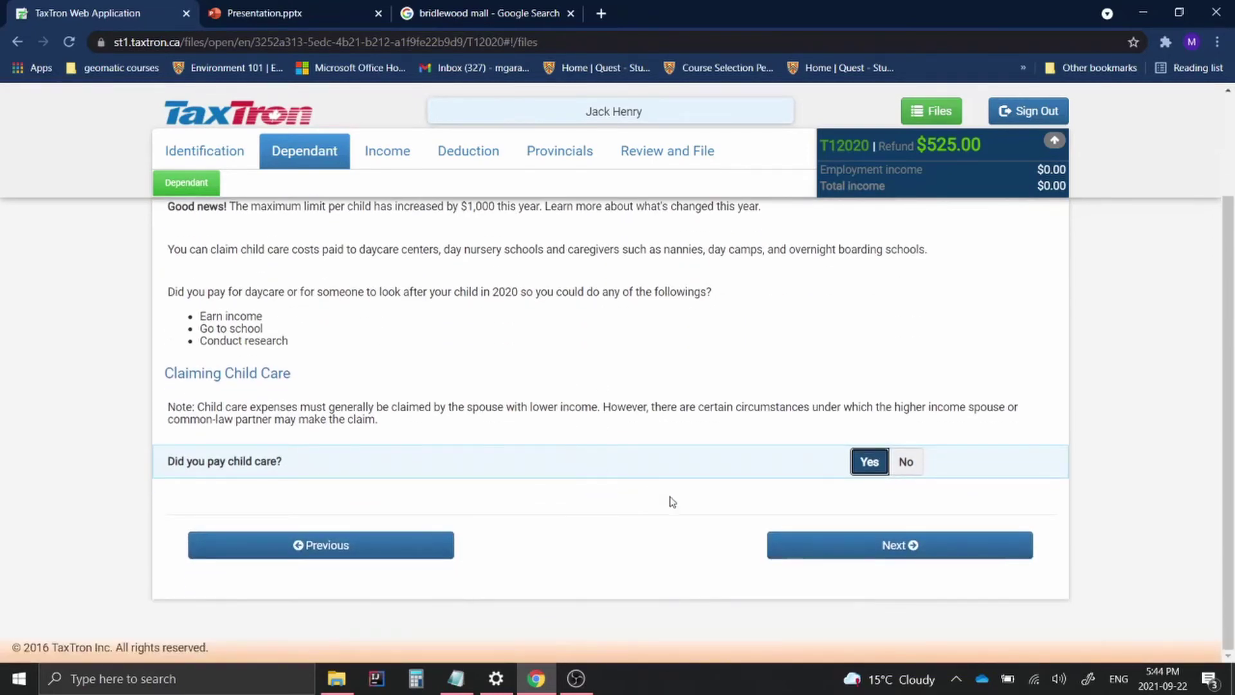
click(805, 554)
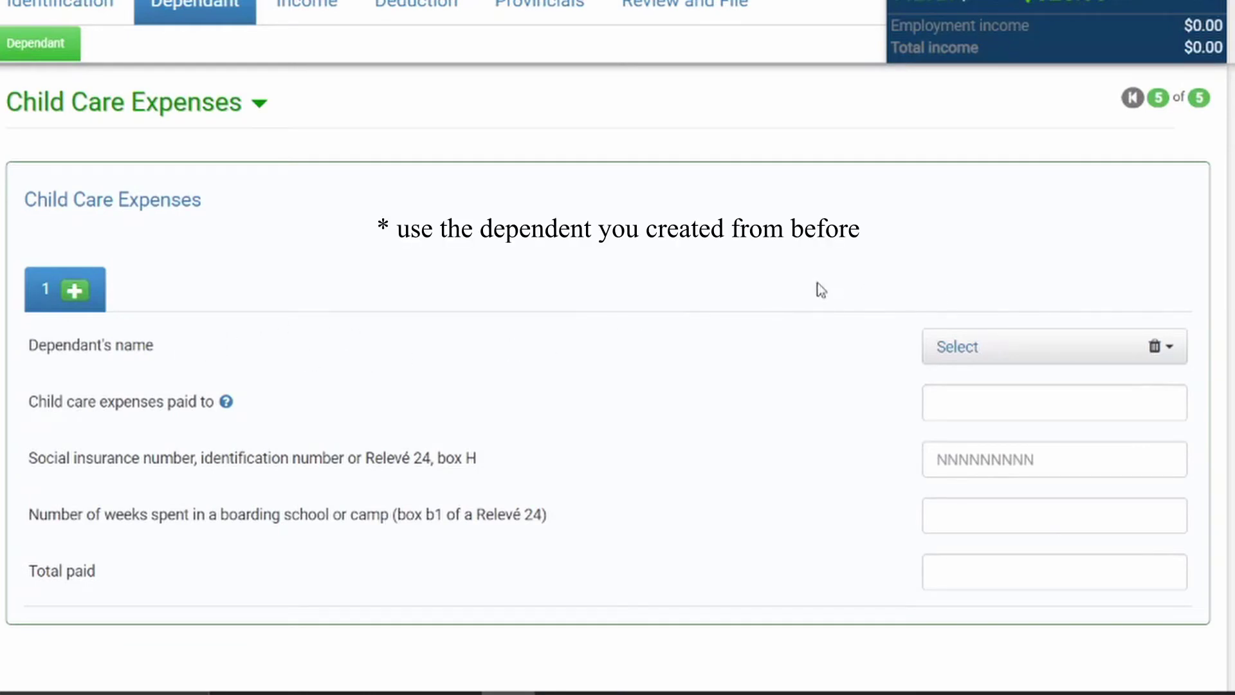
Choose the son from the Dependant's name list on the Child Care Expenses form.
click(963, 351)
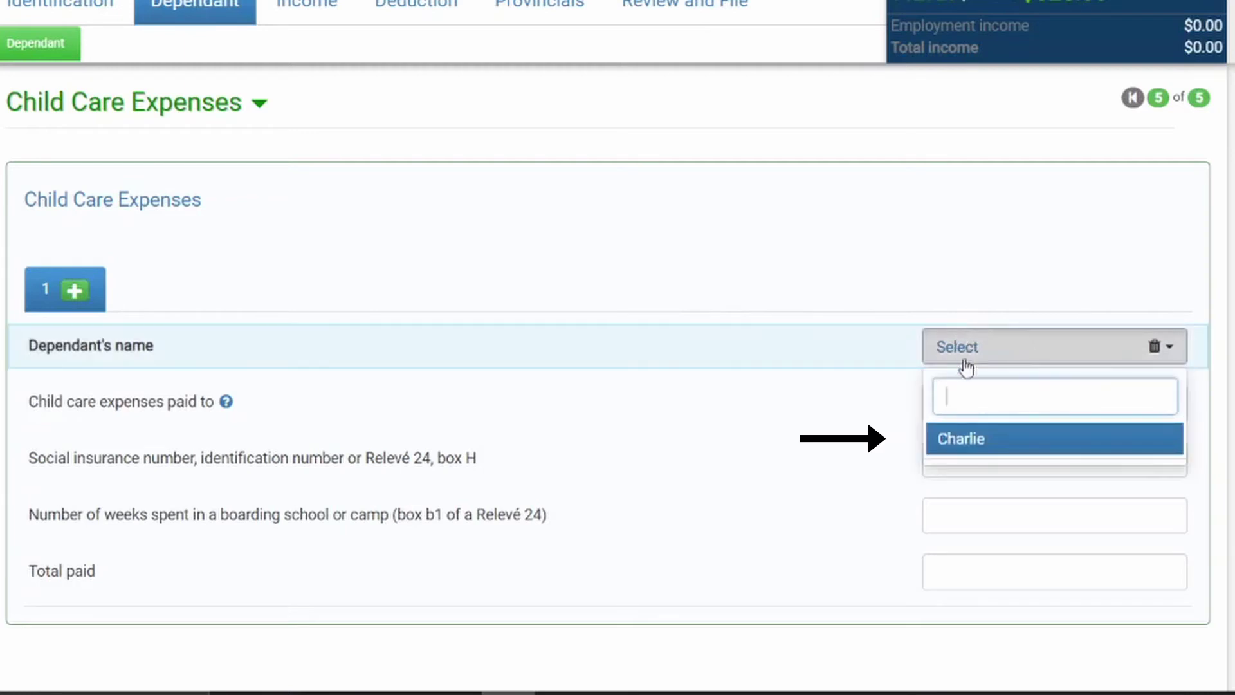
click(979, 441)
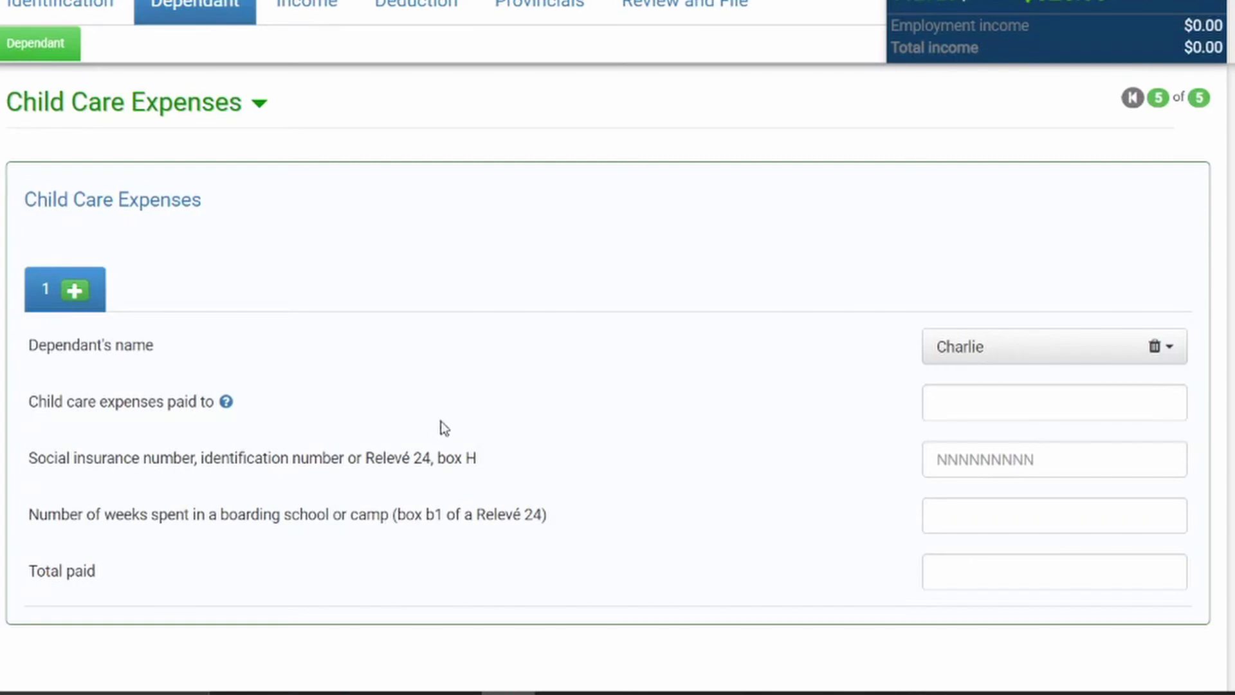
click(929, 395)
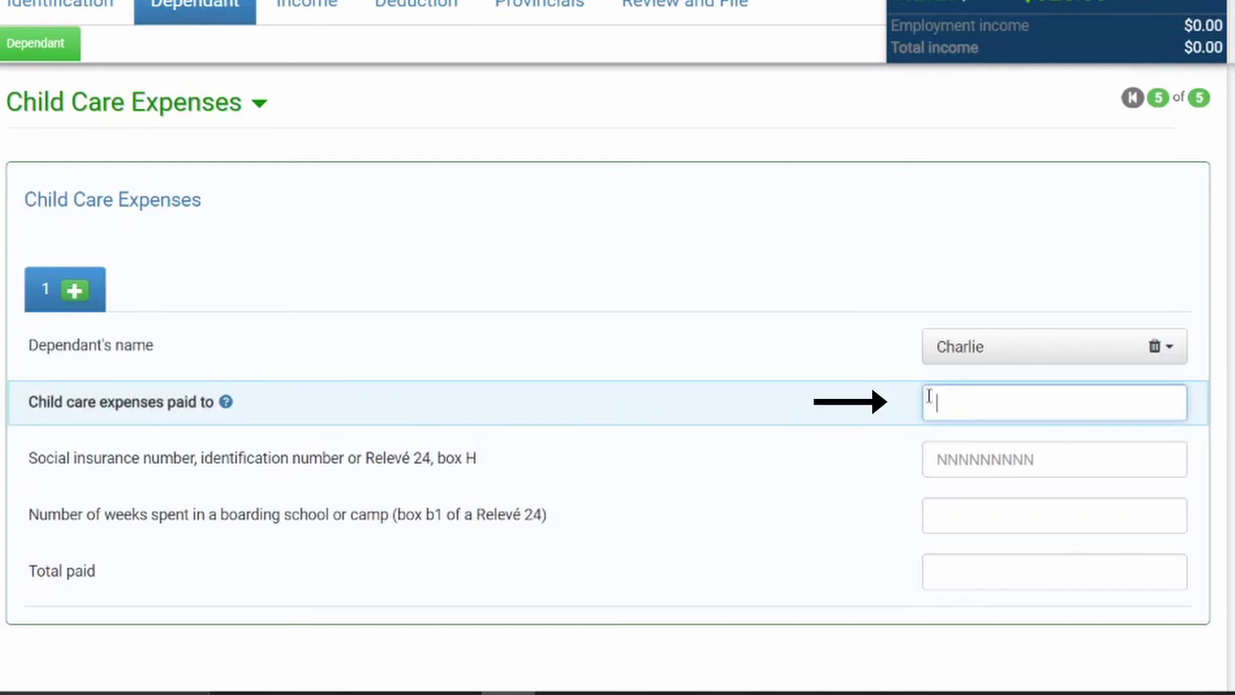
Enter payee Child Care Facility, its identification number and 2500 total paid, leaving weeks blank.
text(Child)
text( Care F)
text(acility)
key(Tab)
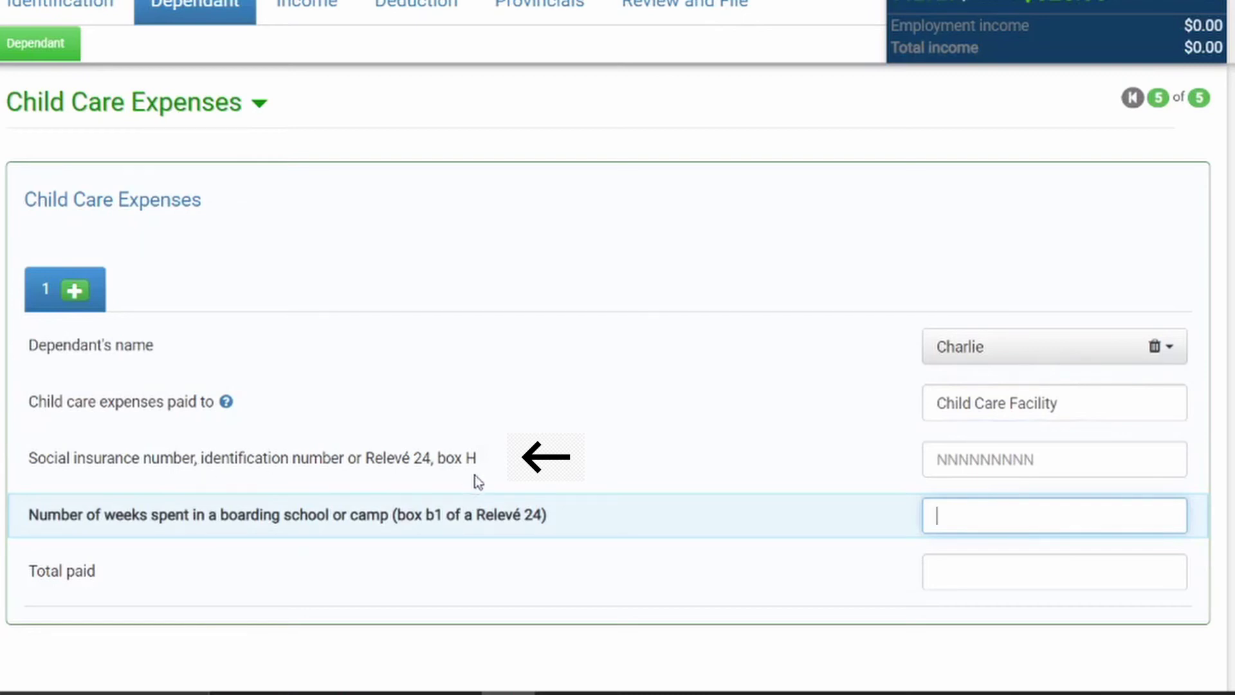
click(978, 465)
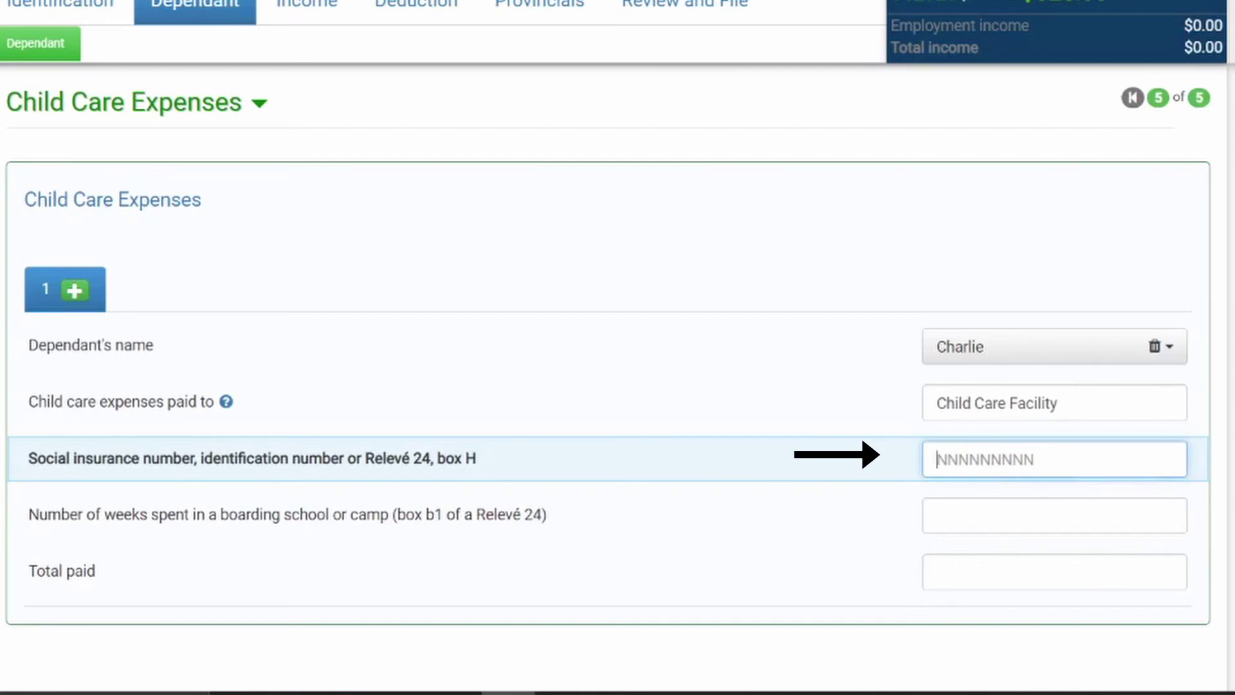
text(535627103)
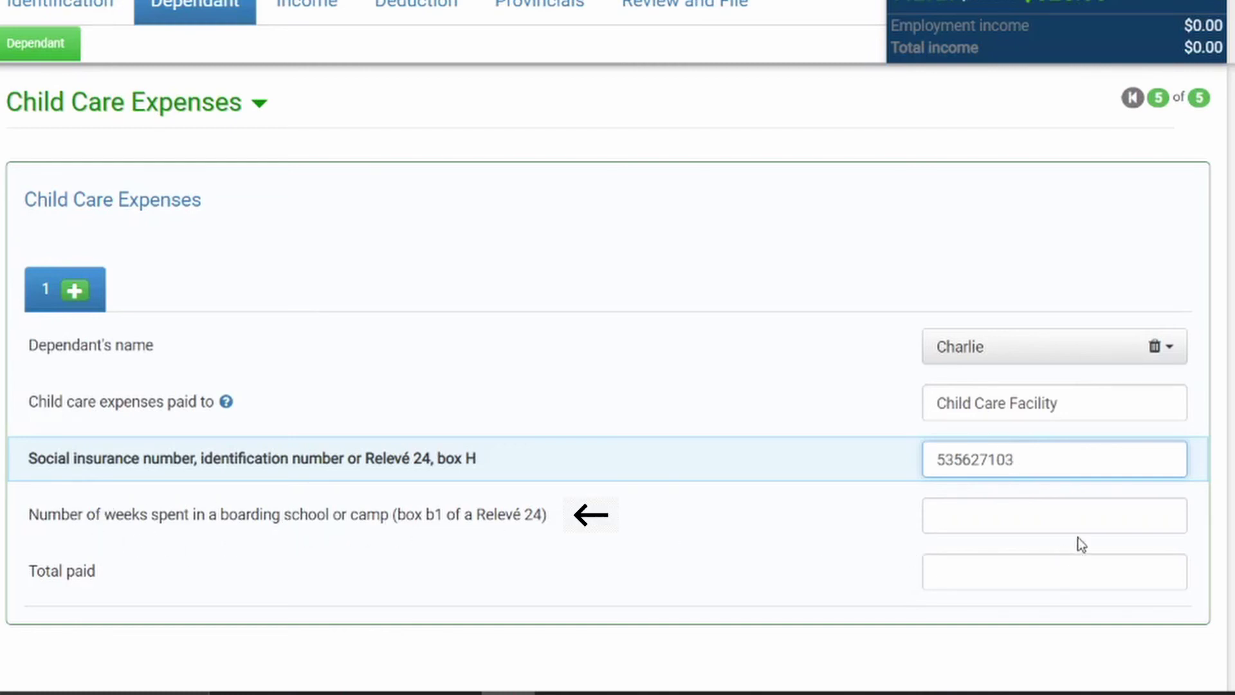
click(1102, 519)
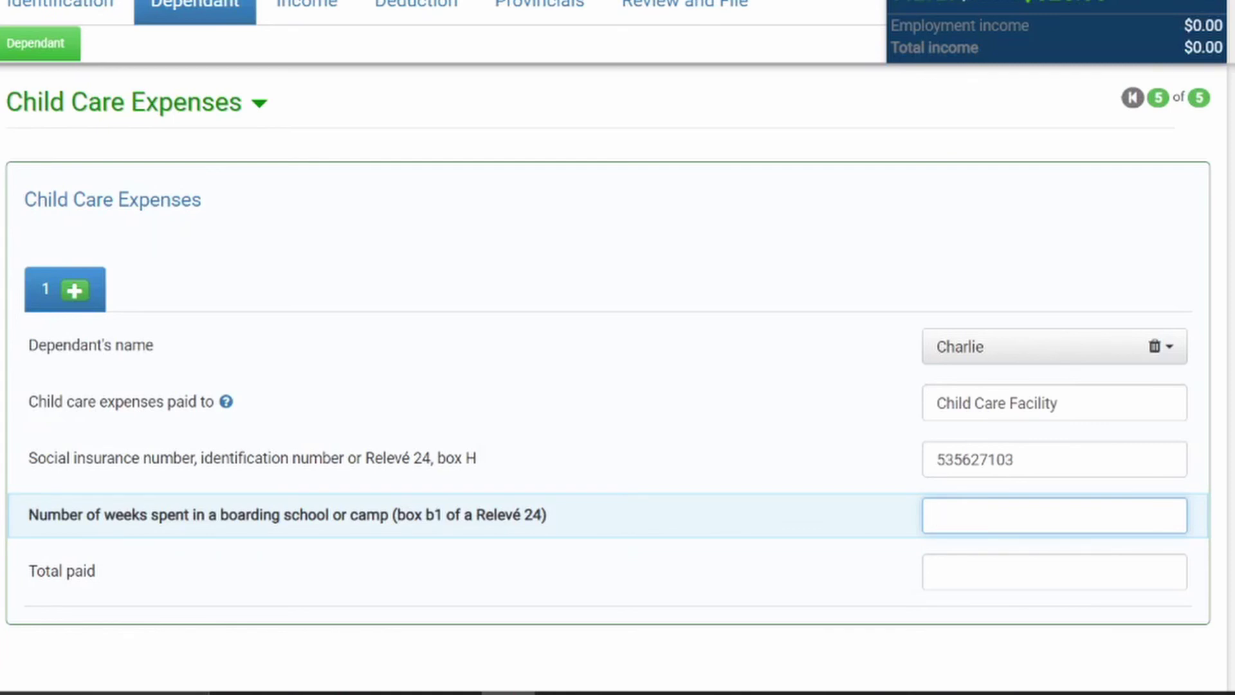
key(Tab)
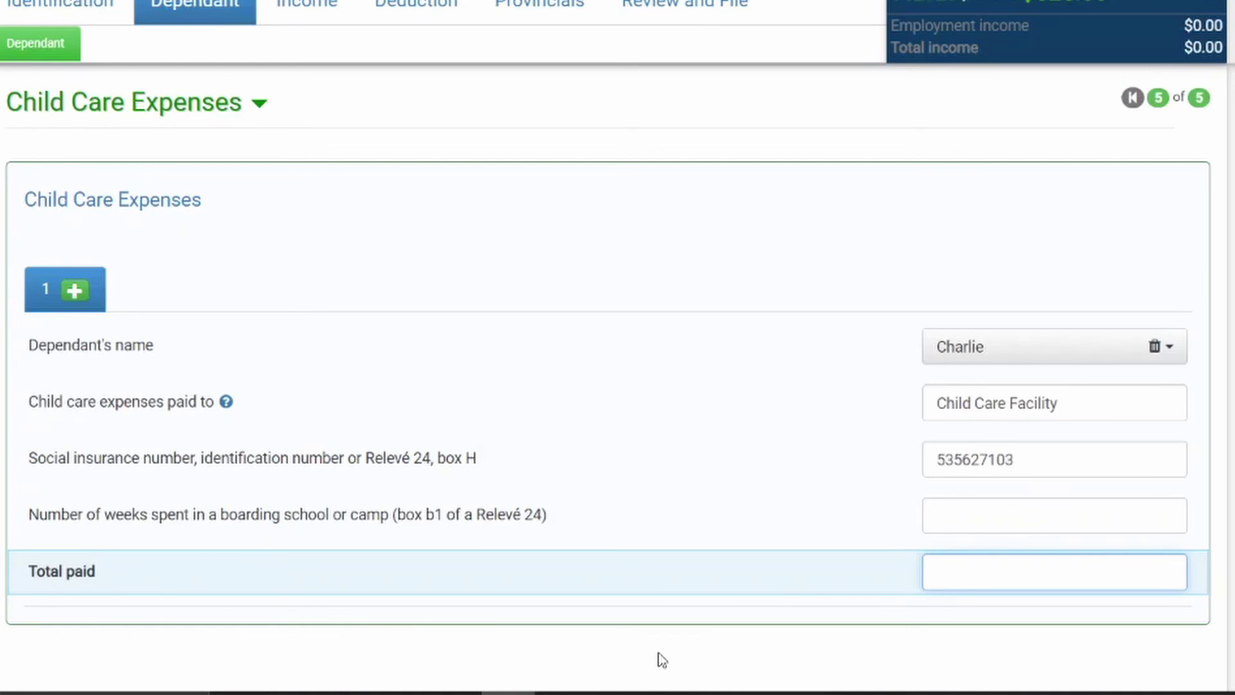
text(2500)
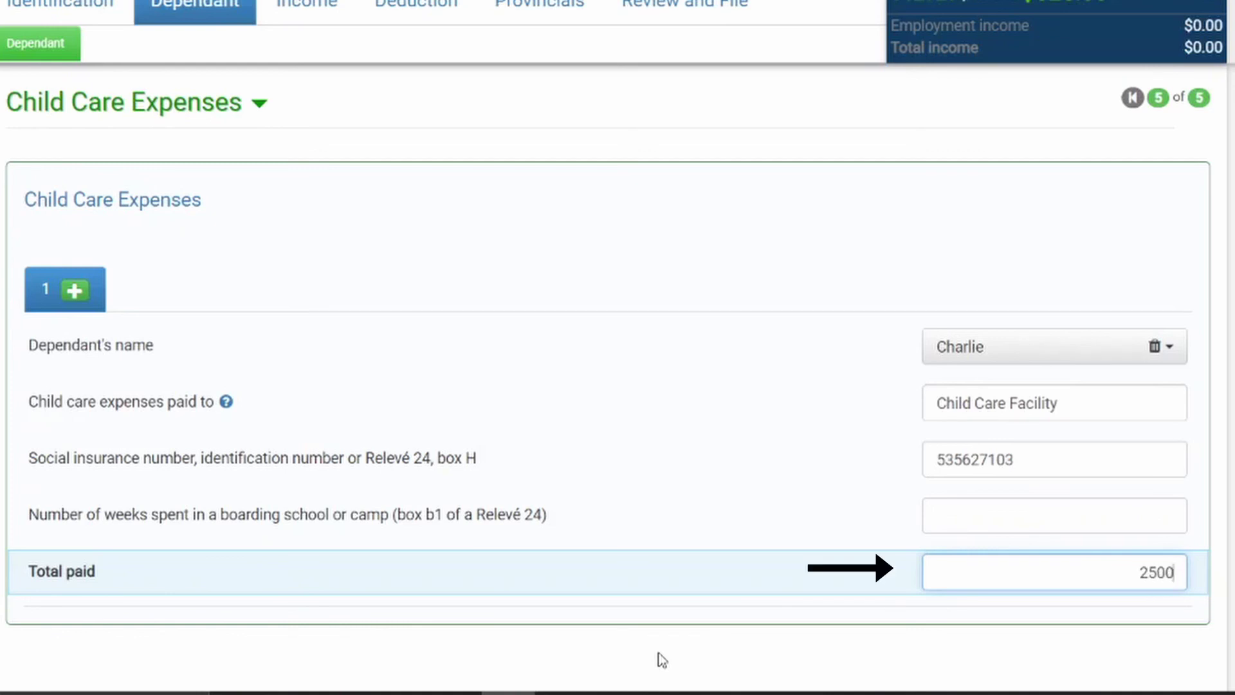
click(1062, 404)
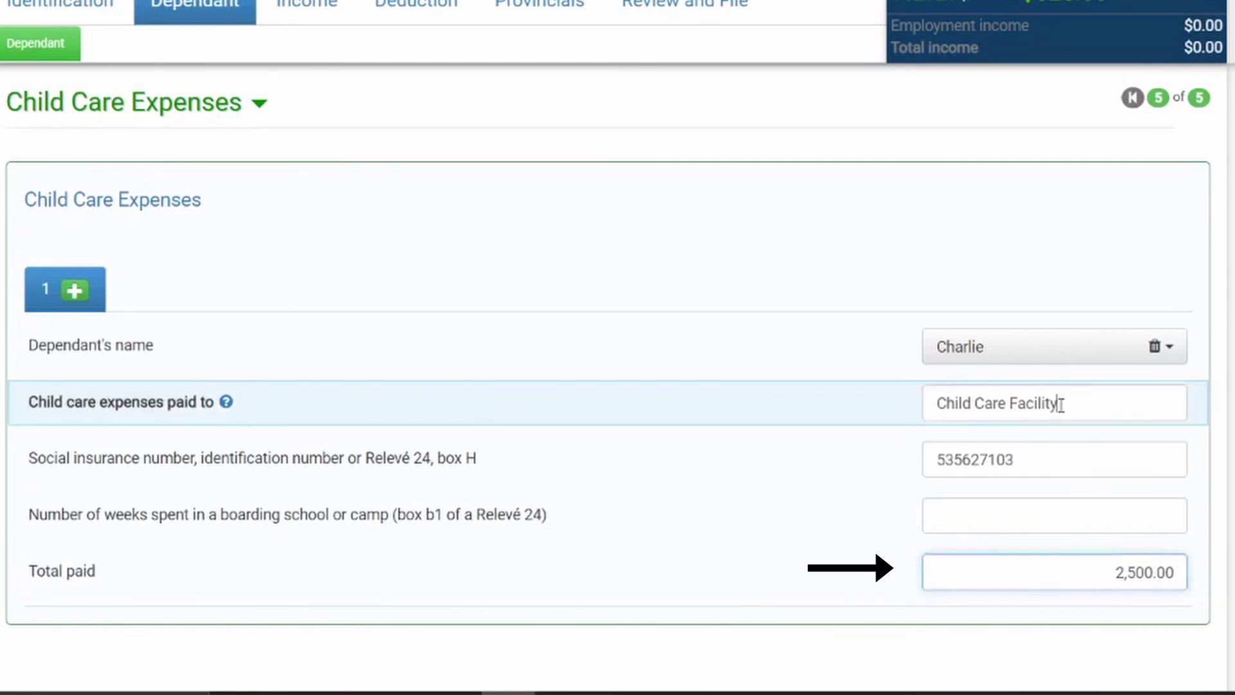
click(1018, 568)
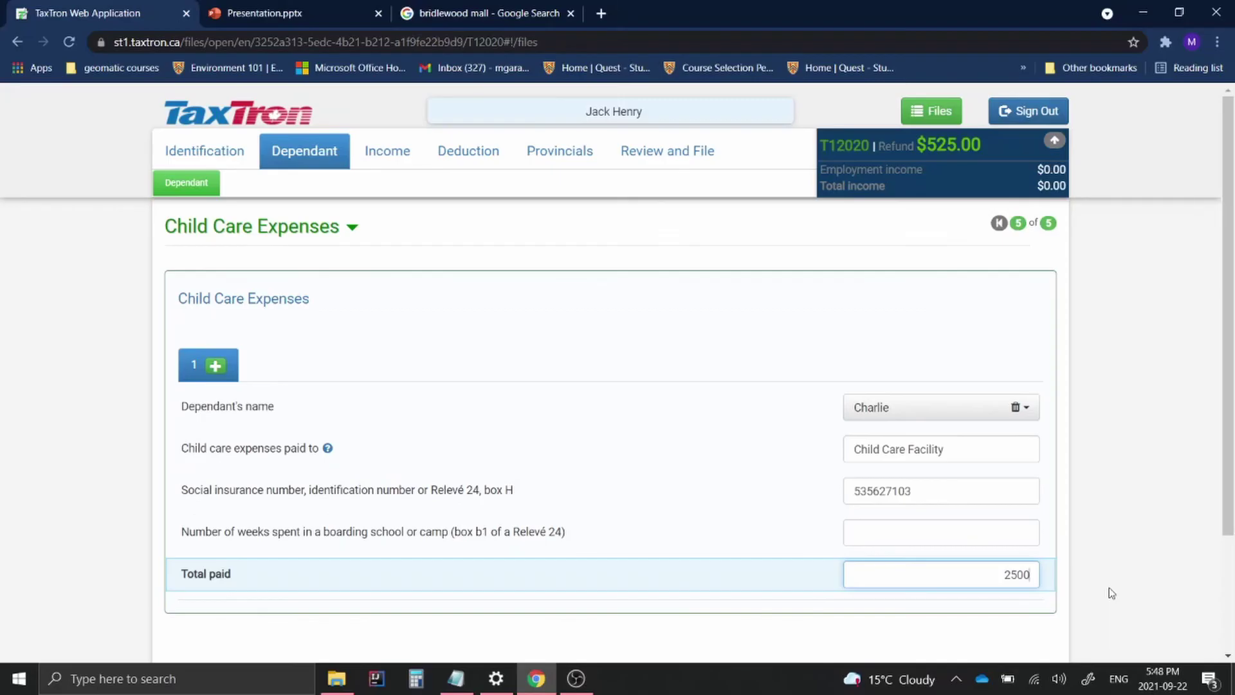